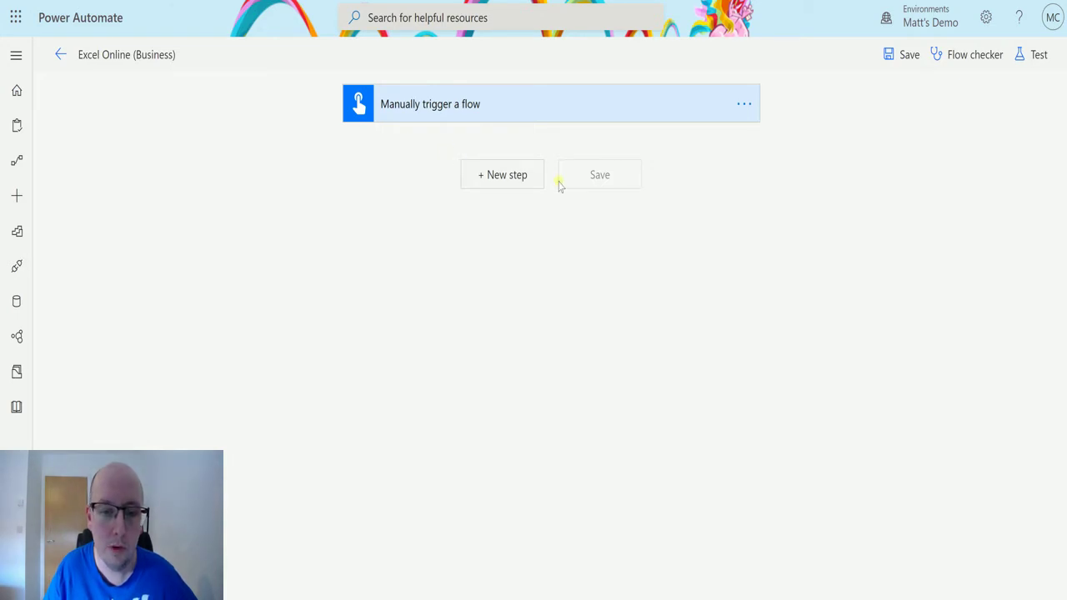
Insert an Excel Online (Business) 'Add a key column to a table' step after the manual trigger
click(527, 180)
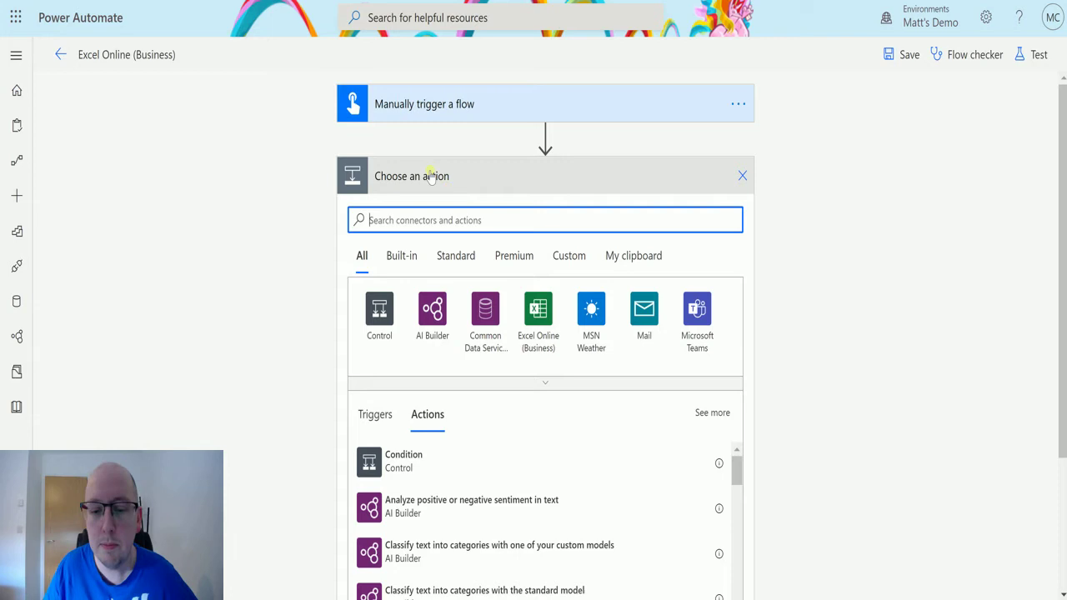
click(543, 321)
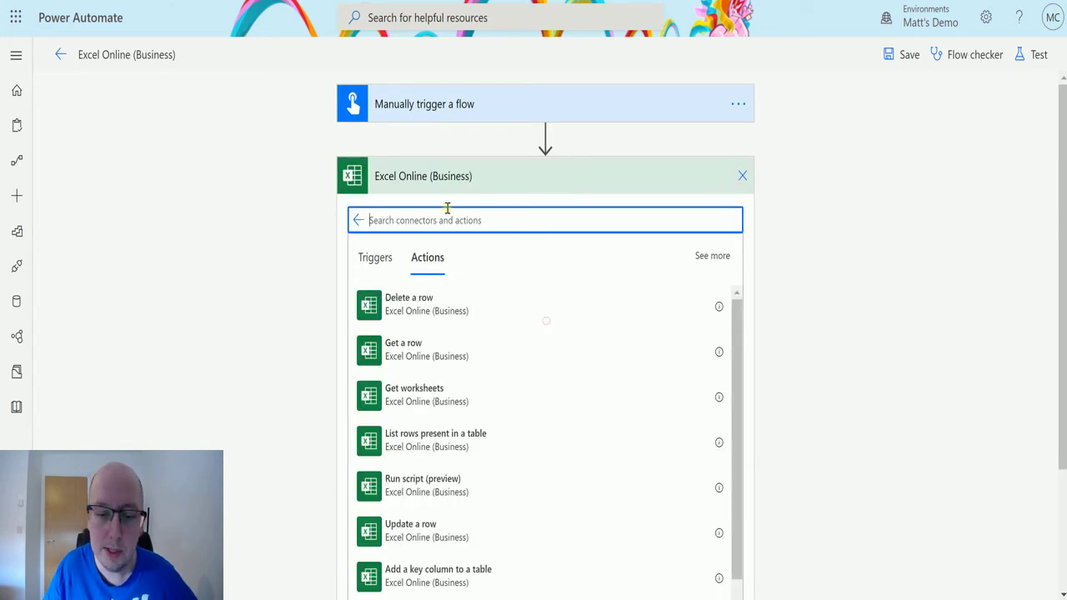
scroll(475, 321, down, 3)
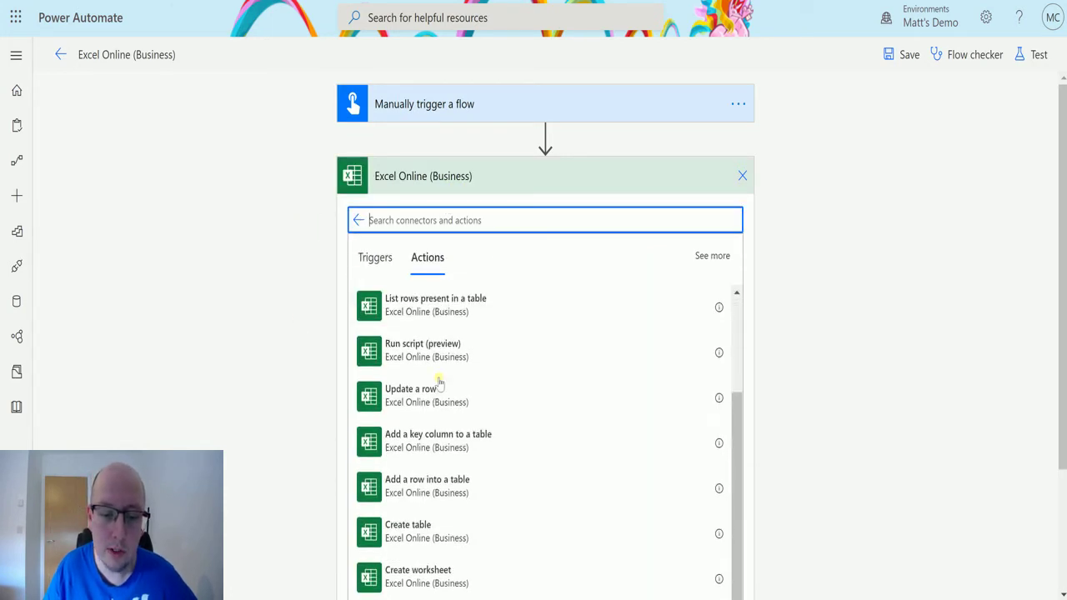
click(490, 439)
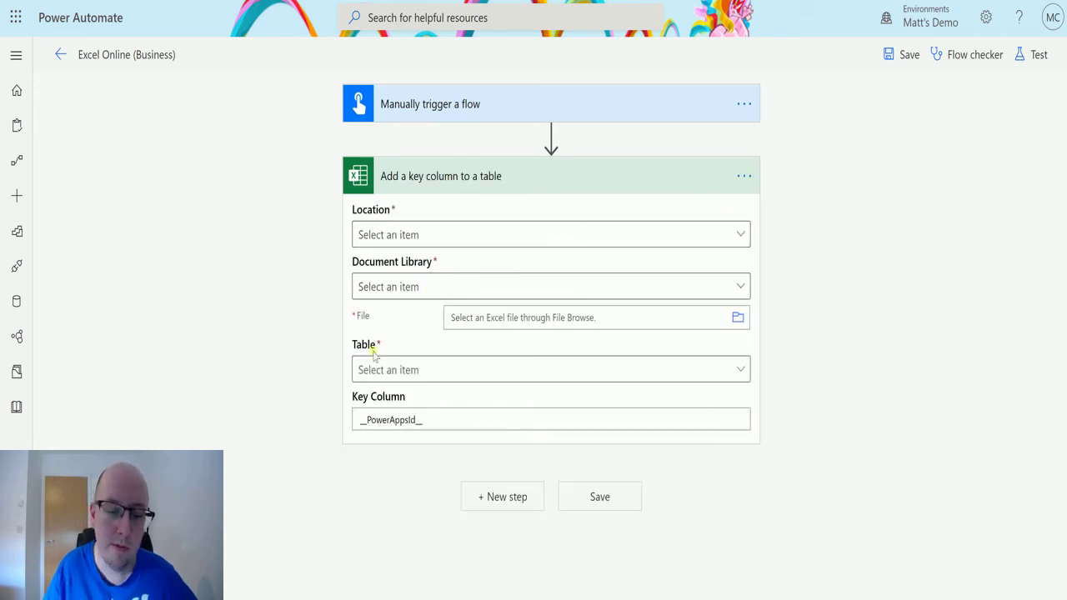
Set Location to OneDrive for Business, library to OneDrive, and file to /PowerAutomate/FlowBook.xlsx
click(421, 238)
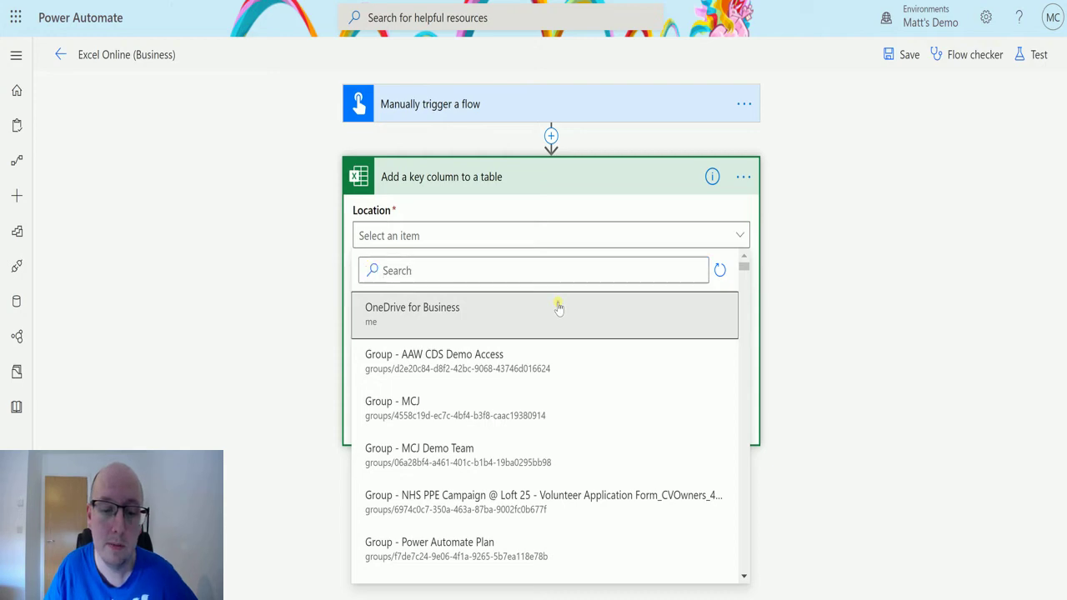
click(559, 308)
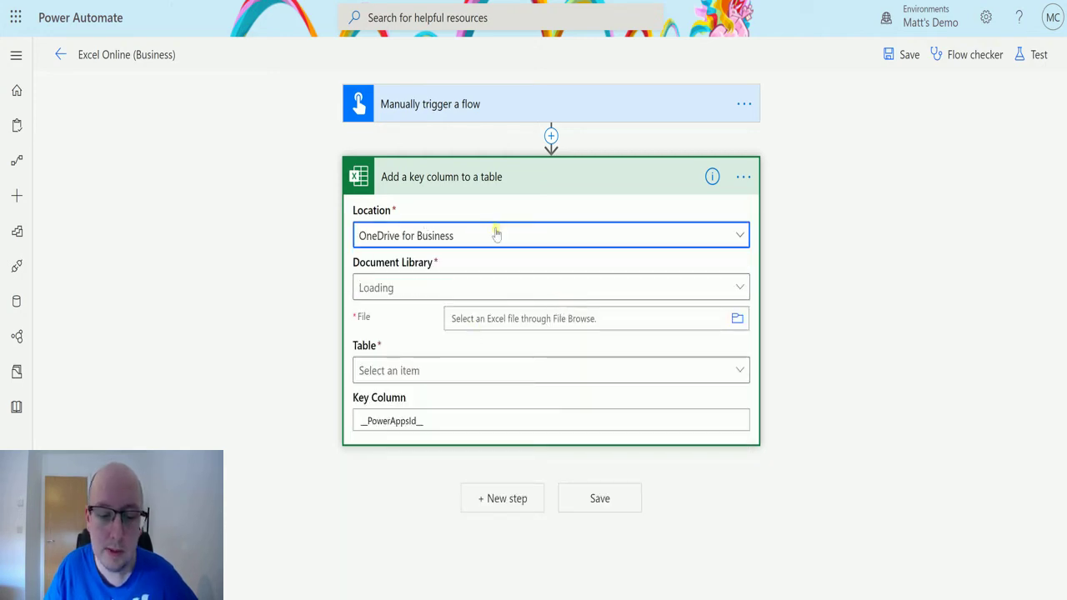
click(407, 293)
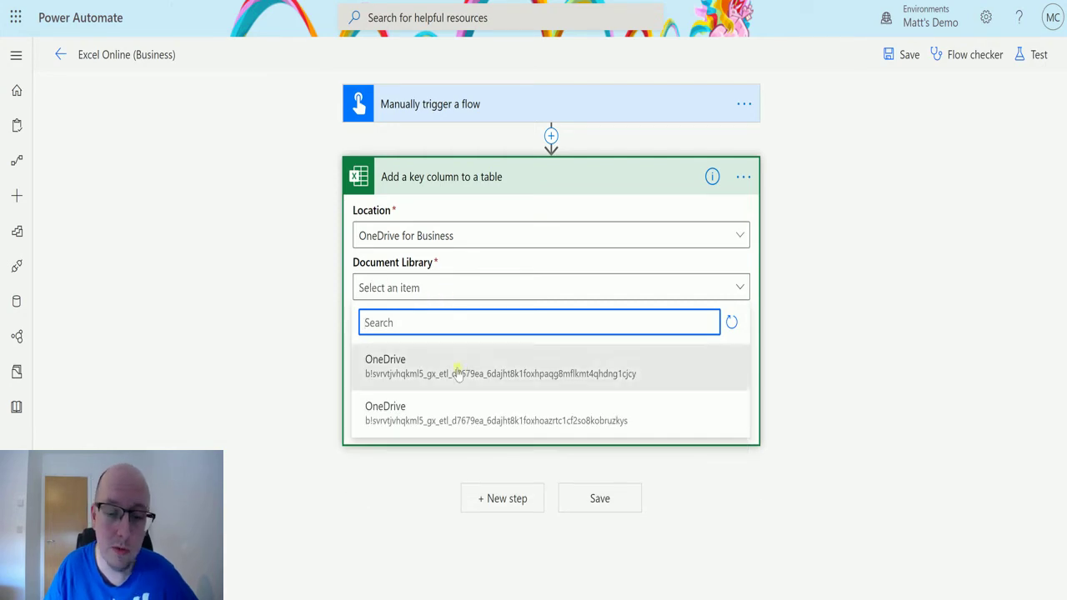
click(459, 371)
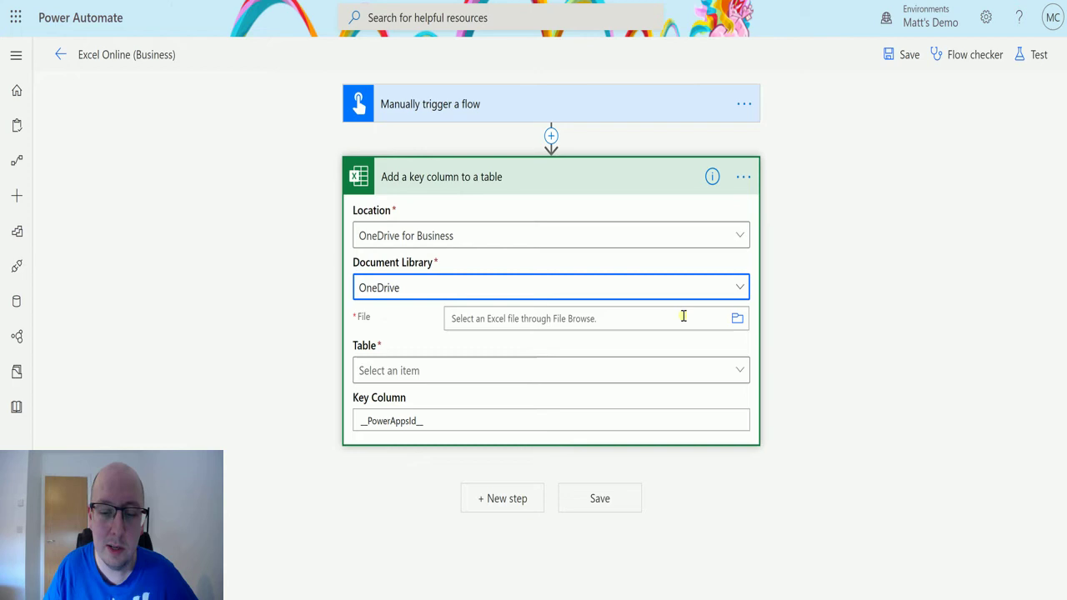
click(738, 320)
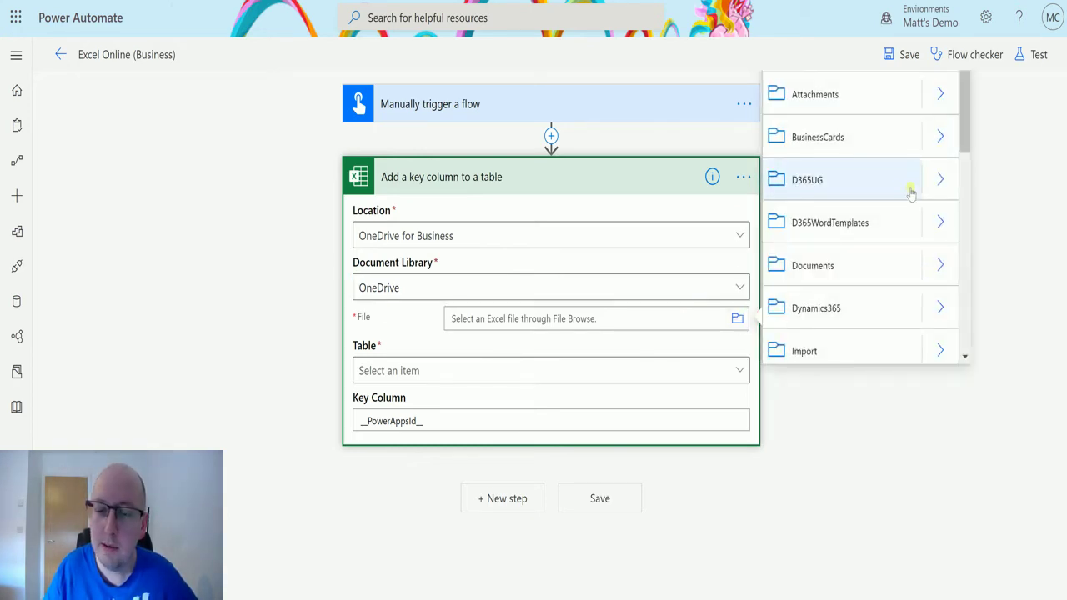
scroll(916, 215, down, 2)
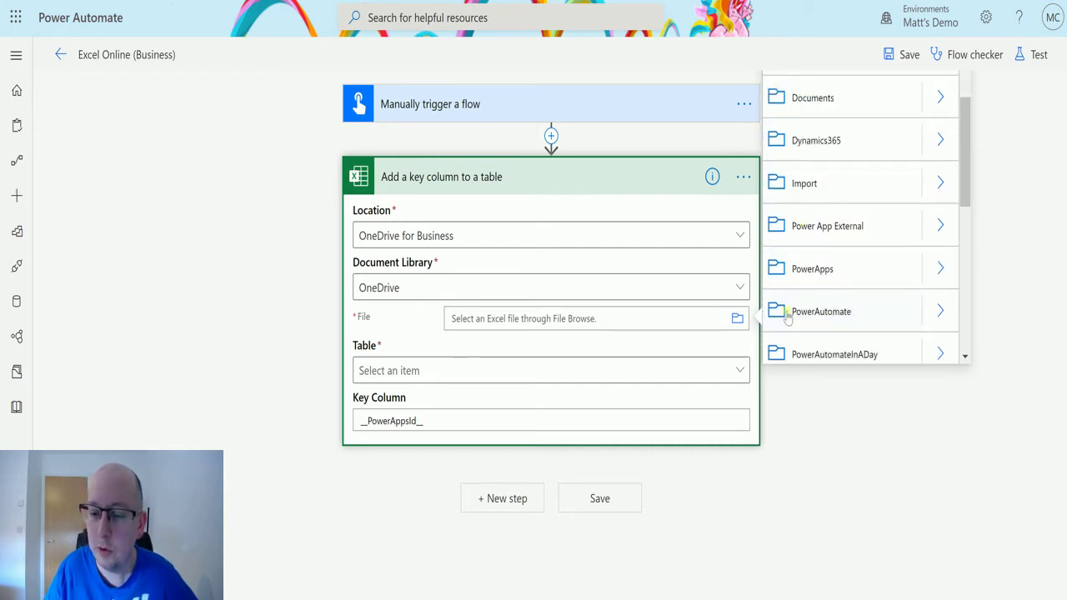
click(936, 310)
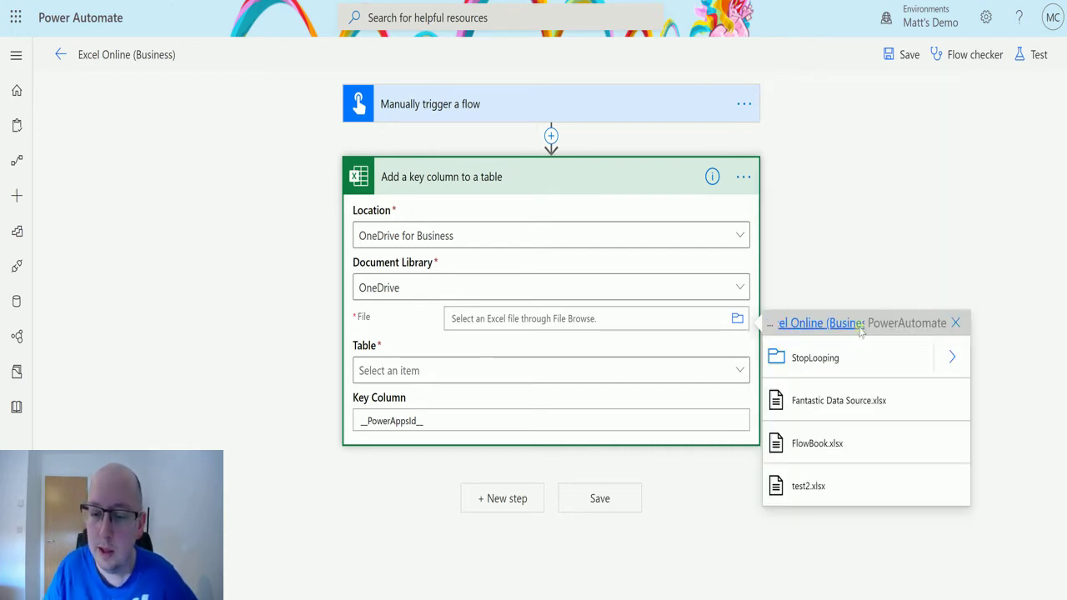
click(815, 448)
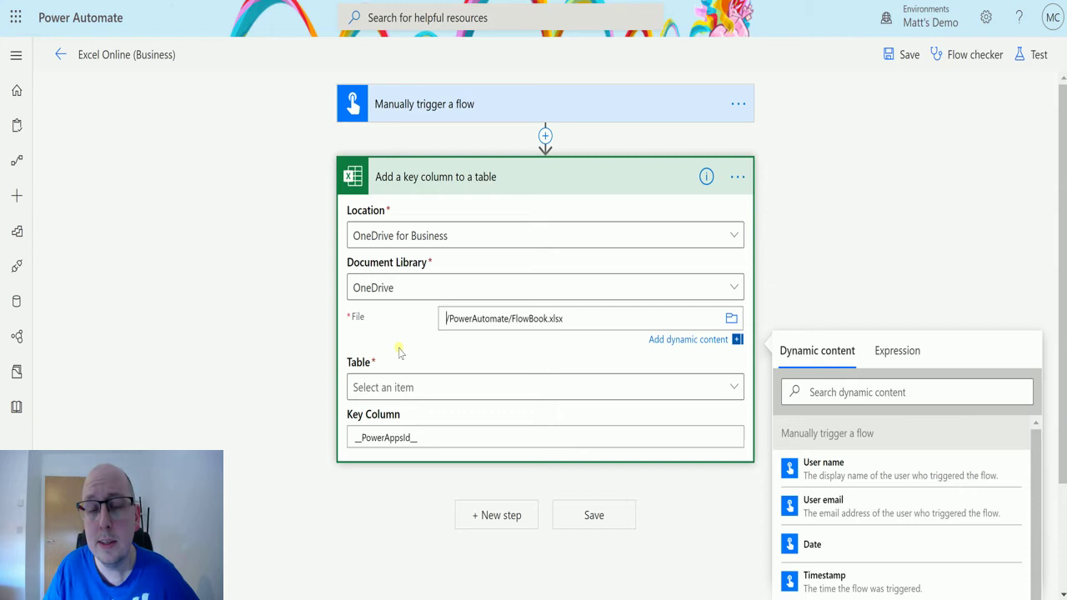
Choose Table1 and replace the __PowerAppsId__ key column with 'Location'
click(431, 388)
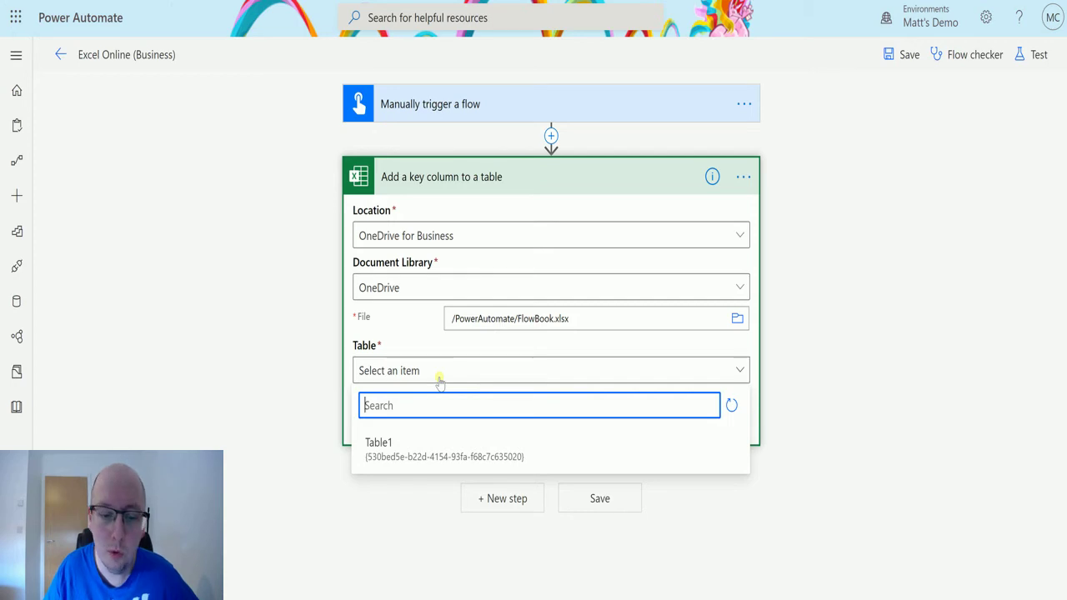
click(388, 454)
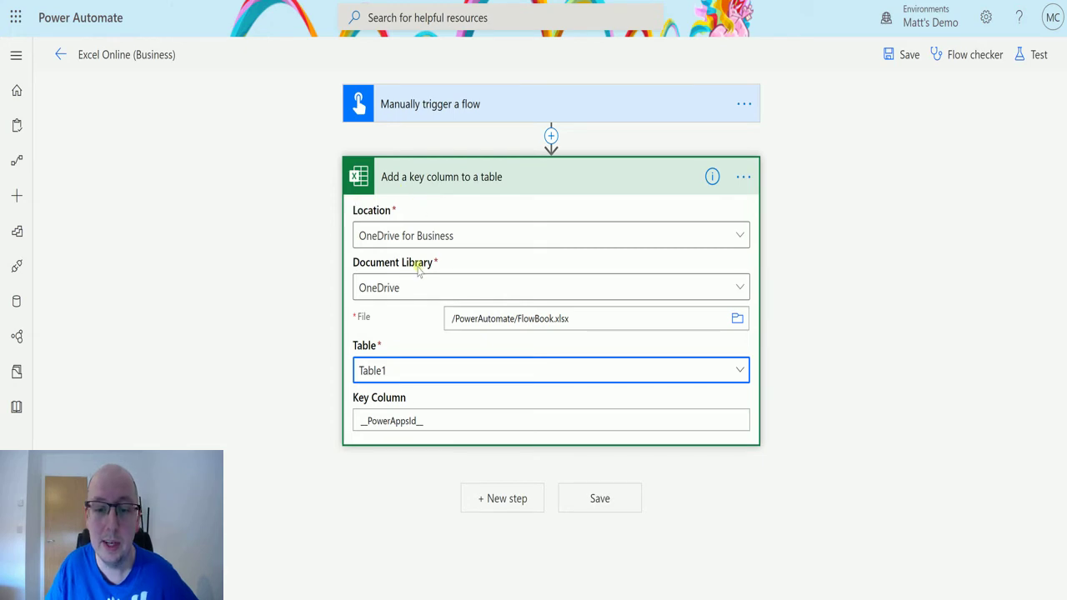
double_click(457, 423)
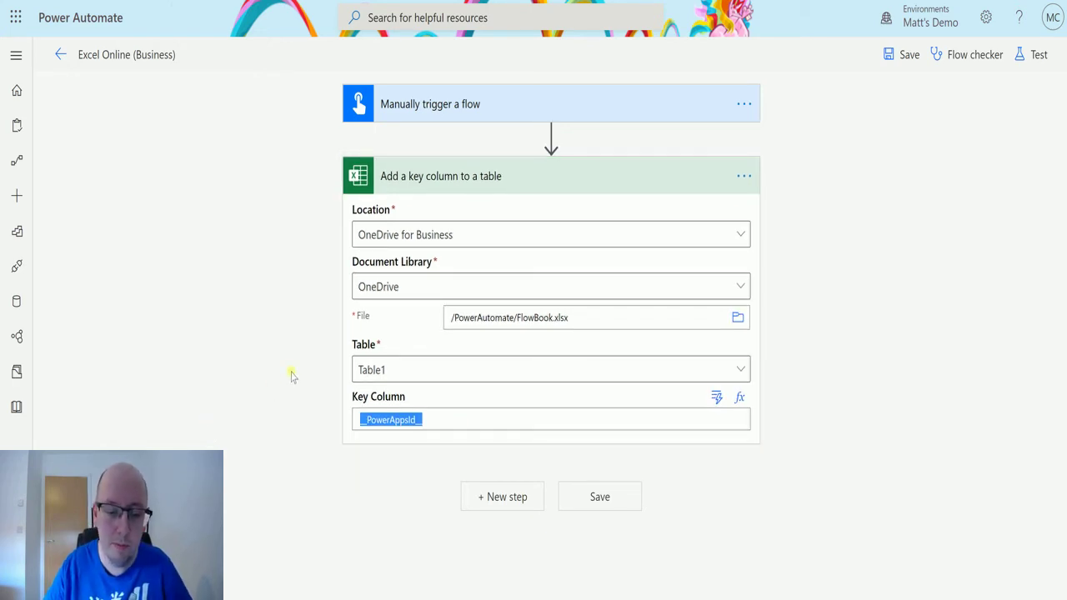
key(BackSpace)
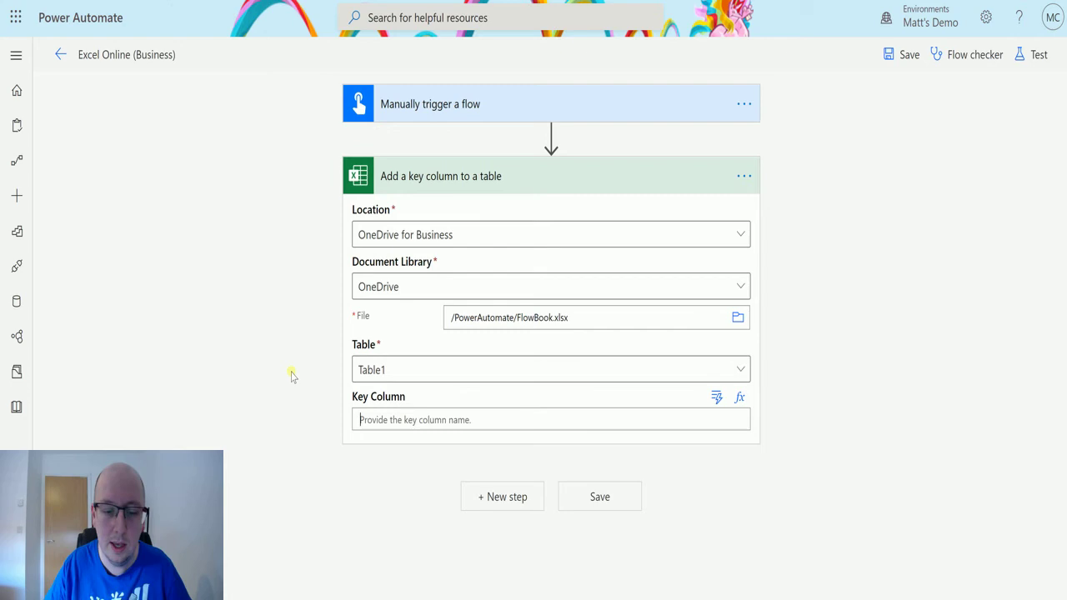
text(Location)
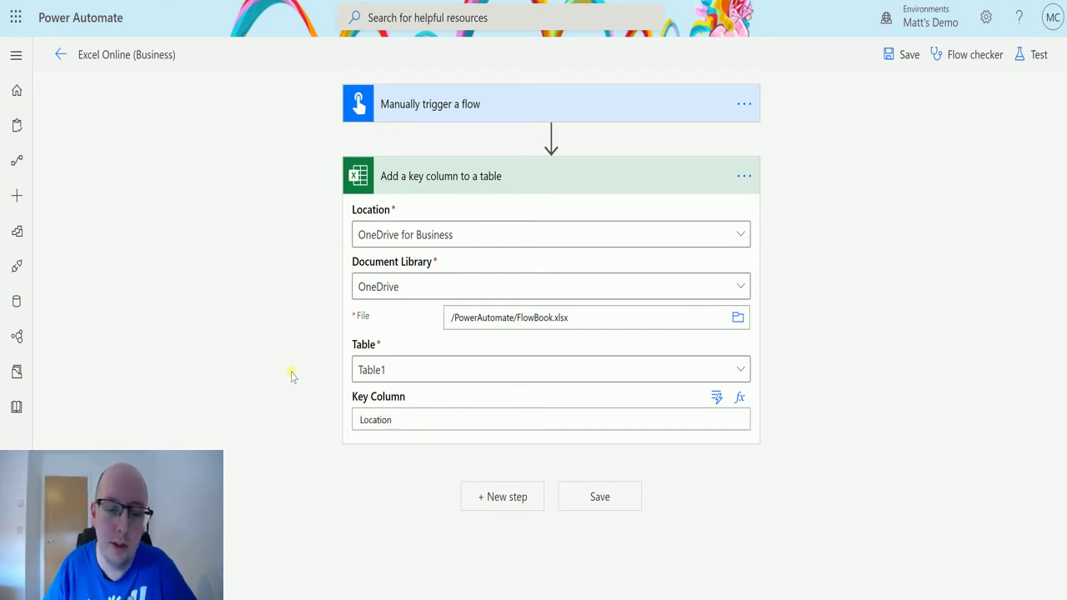
Save the flow and start a test where you perform the trigger action yourself
click(1040, 56)
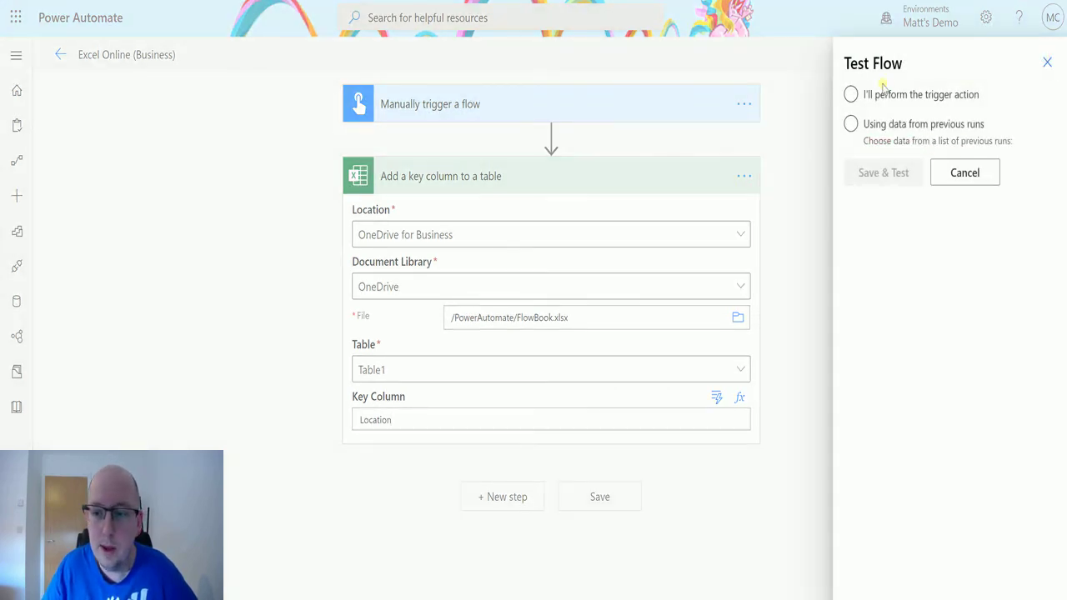
click(881, 94)
click(885, 172)
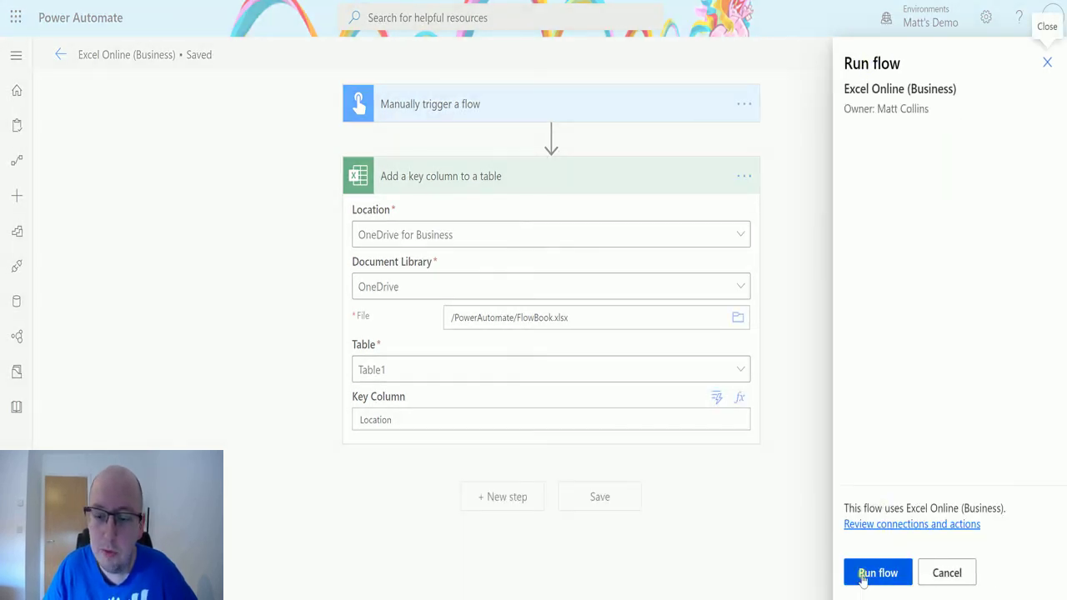
click(863, 575)
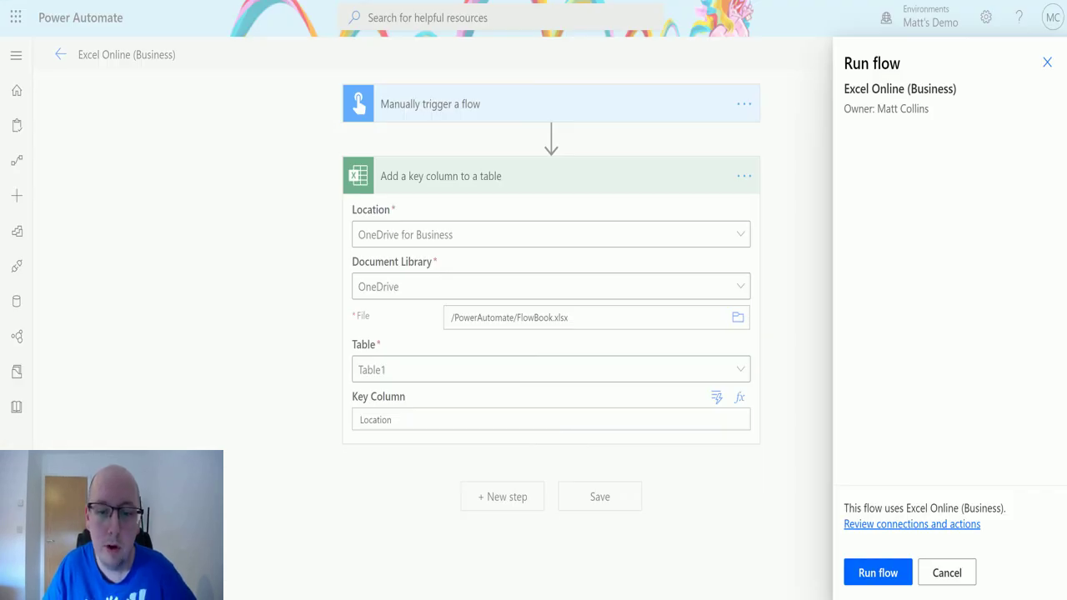
Run the flow and inspect the key-column step's recorded inputs, Table1 and Location
click(874, 572)
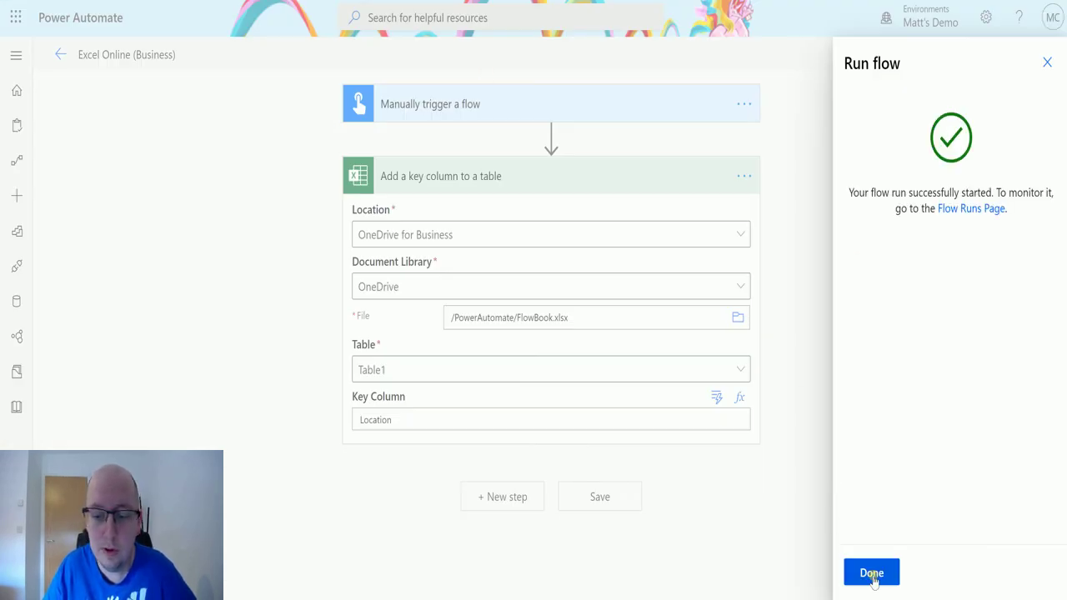
click(869, 570)
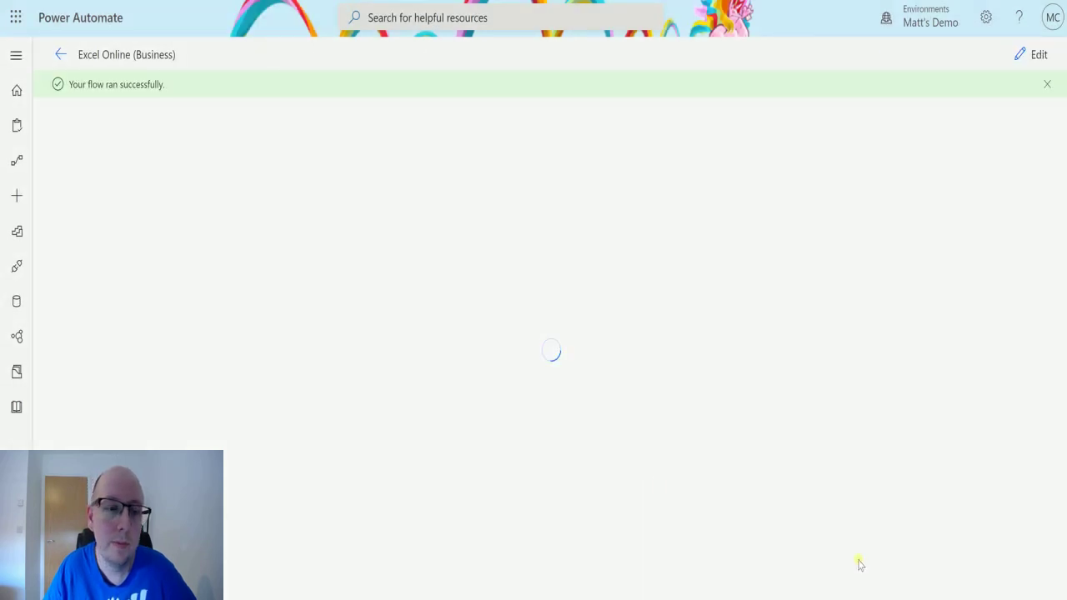
click(543, 214)
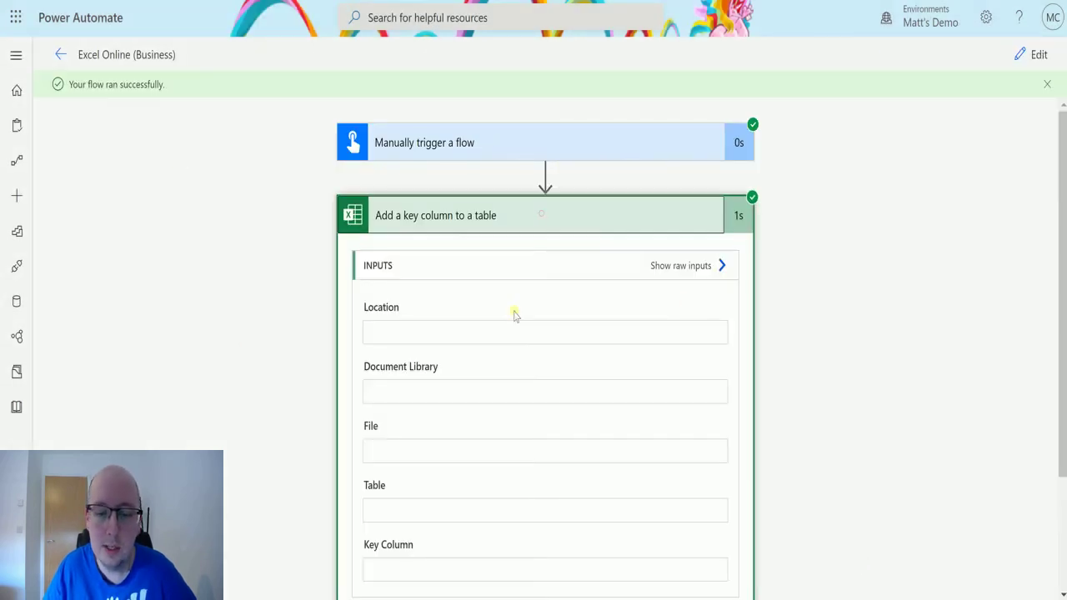
scroll(616, 245, down, 2)
scroll(616, 244, down, 1)
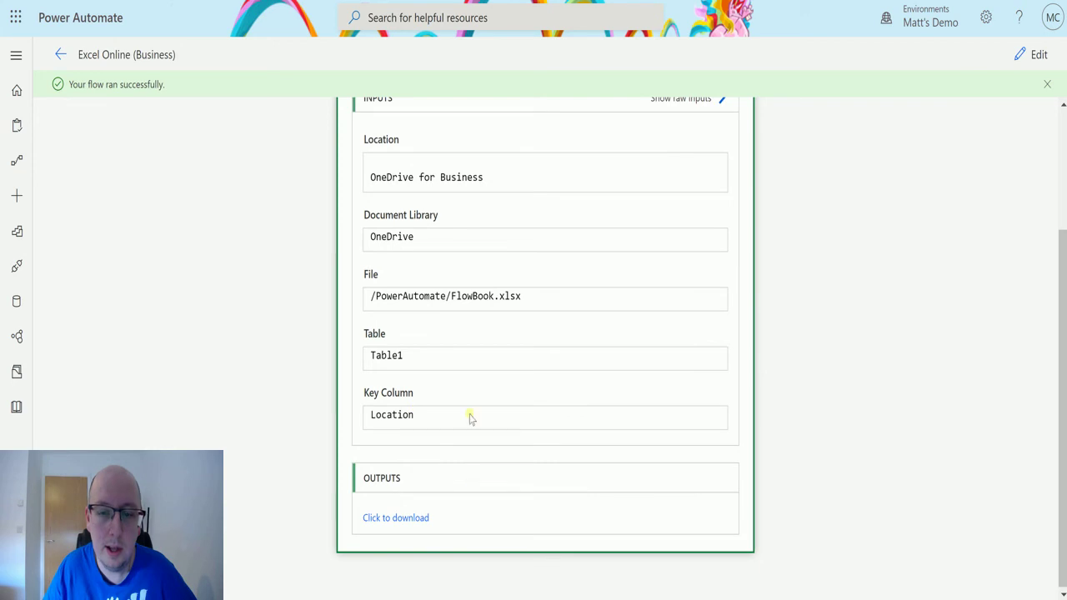
In the FlowBook workbook, widen column E so the new Location header is fully visible
key(ctrl+Tab)
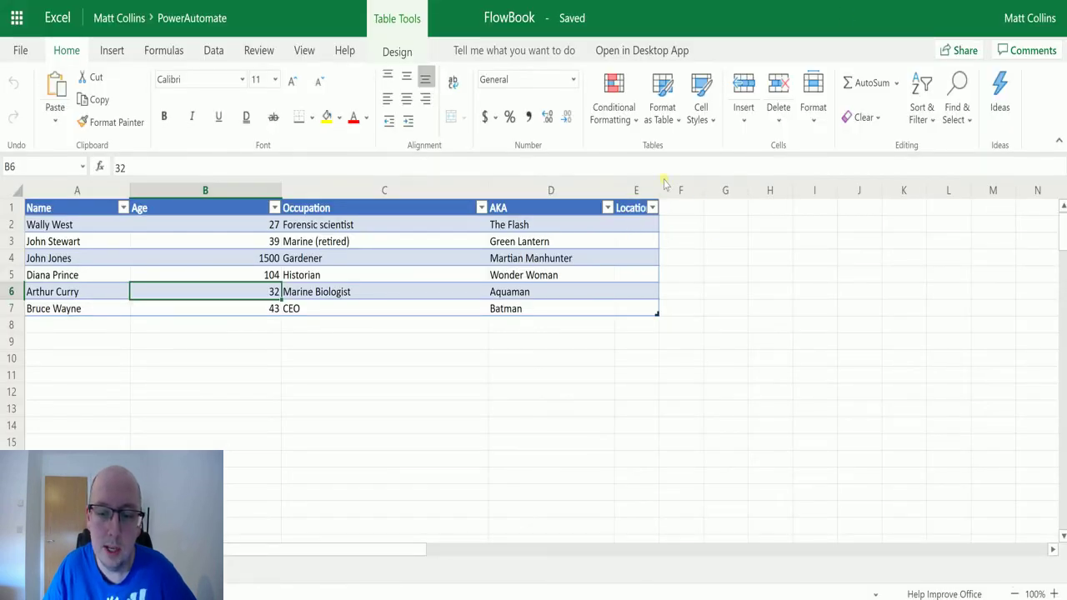
drag(658, 190, 707, 197)
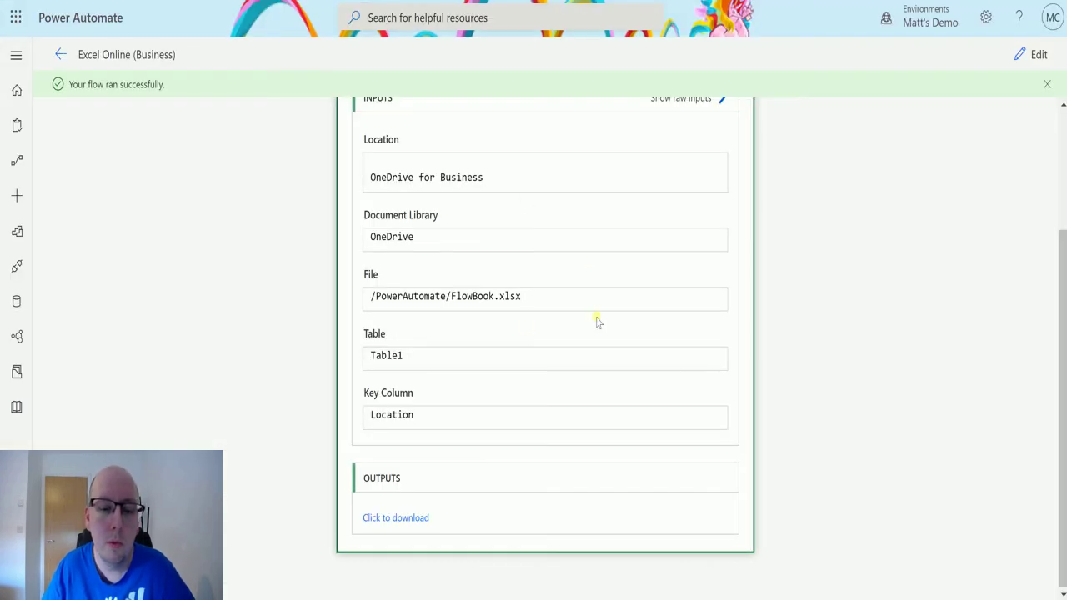
scroll(595, 319, up, 2)
scroll(613, 331, down, 2)
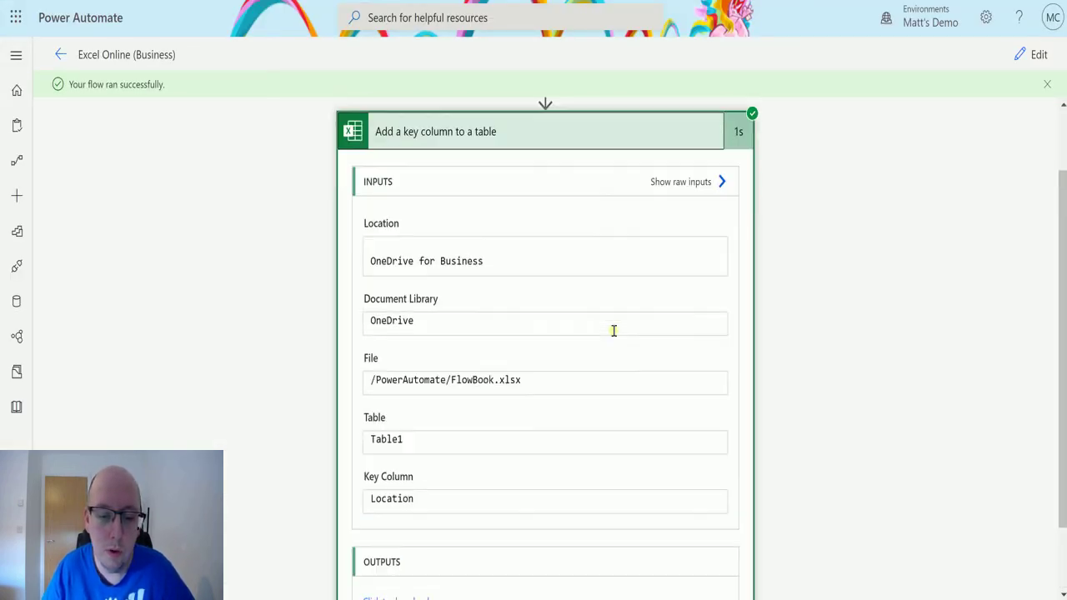
scroll(613, 334, up, 2)
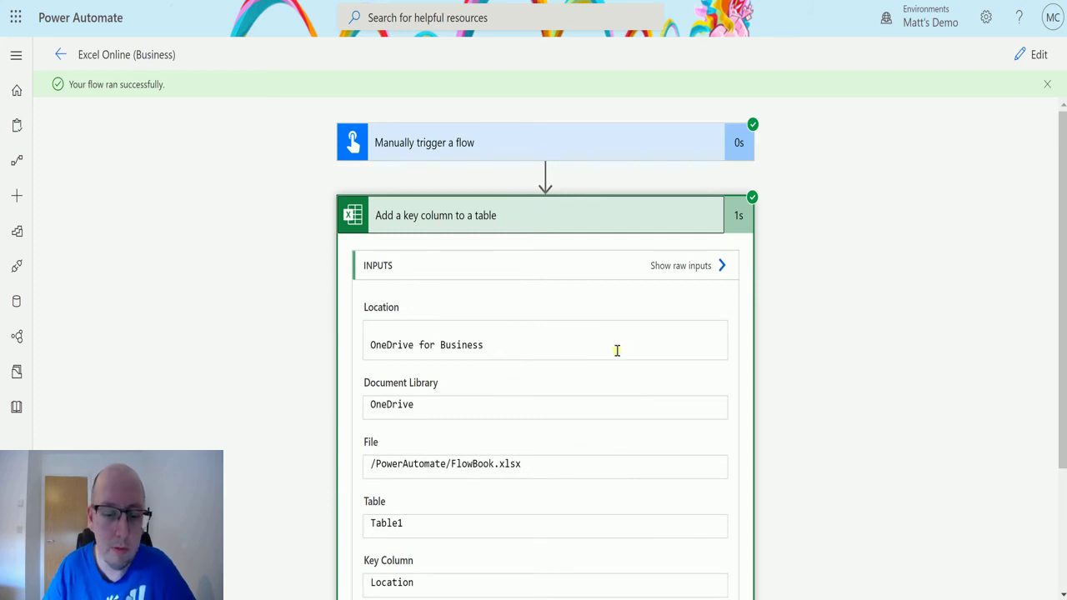